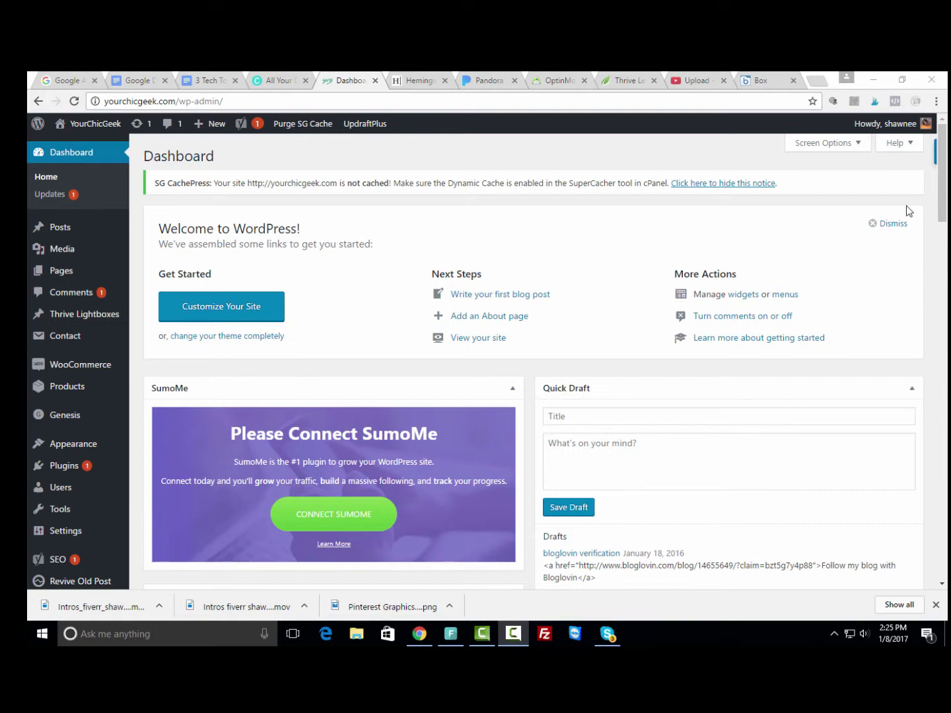
Open the Thrive Leads dashboard from the Thrive Dashboard's installed products.
{"action": "scroll", "coordinate": [90, 439], "scroll_direction": "down", "scroll_amount": 4}
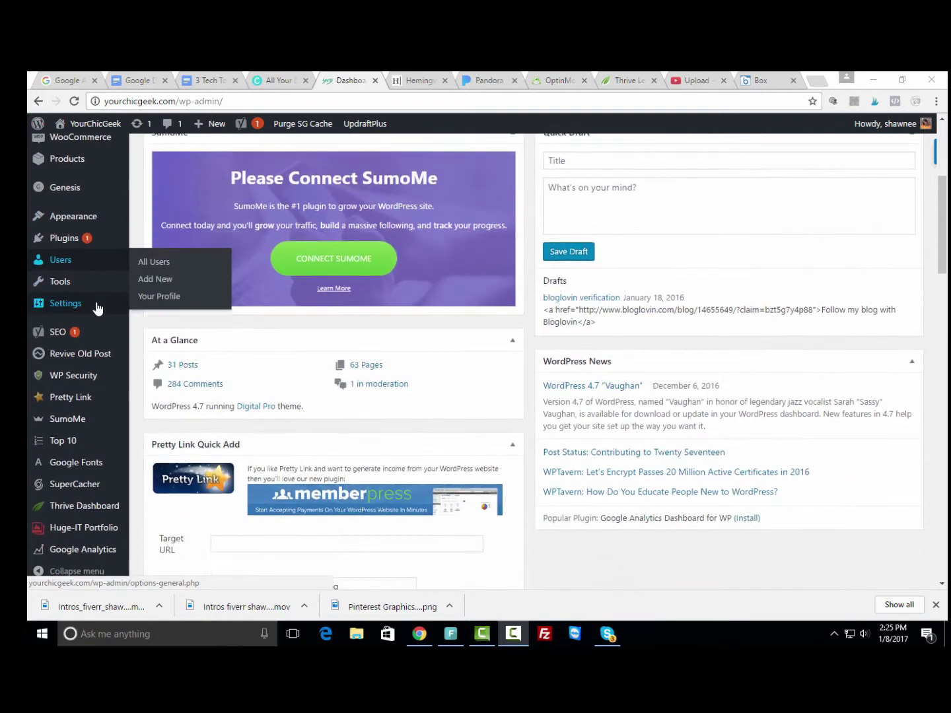
{"action": "mouse_move", "coordinate": [100, 307]}
{"action": "mouse_move", "coordinate": [79, 509]}
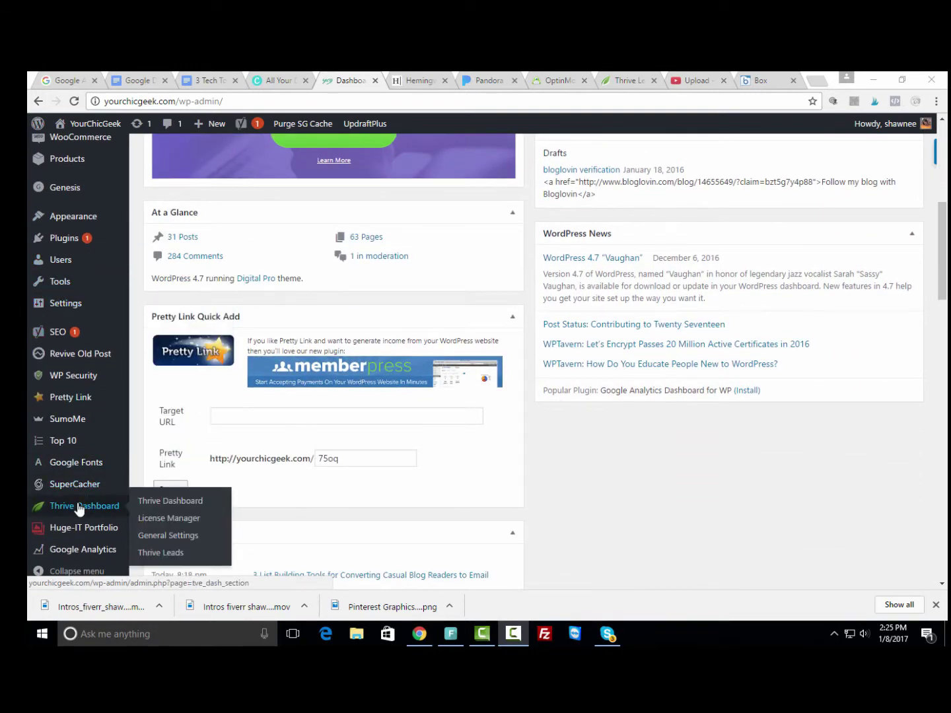
{"action": "left_click", "coordinate": [176, 502]}
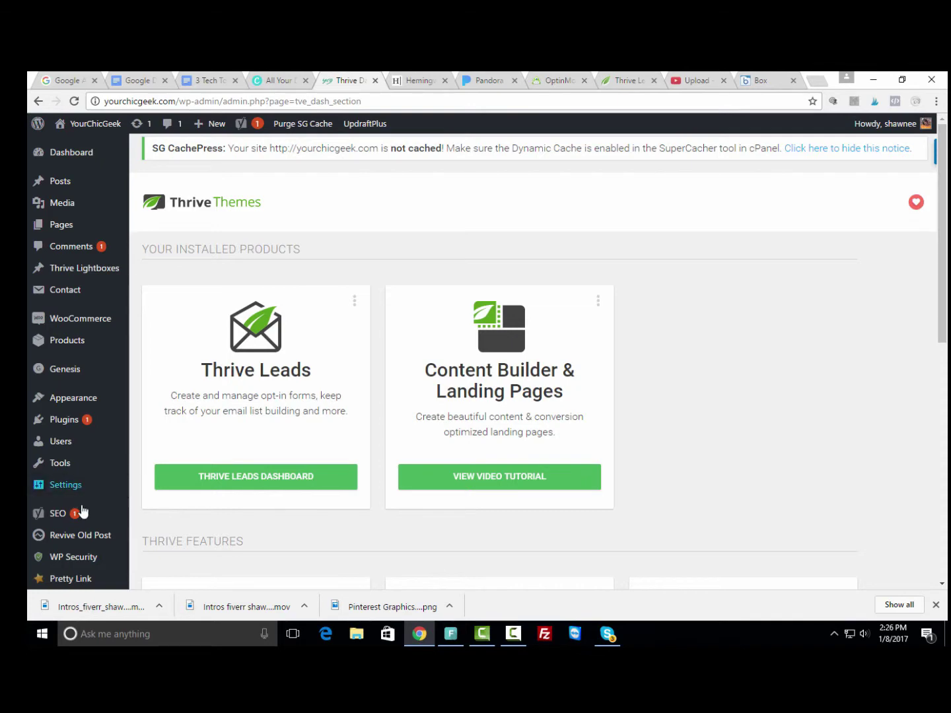
{"action": "left_click", "coordinate": [246, 475]}
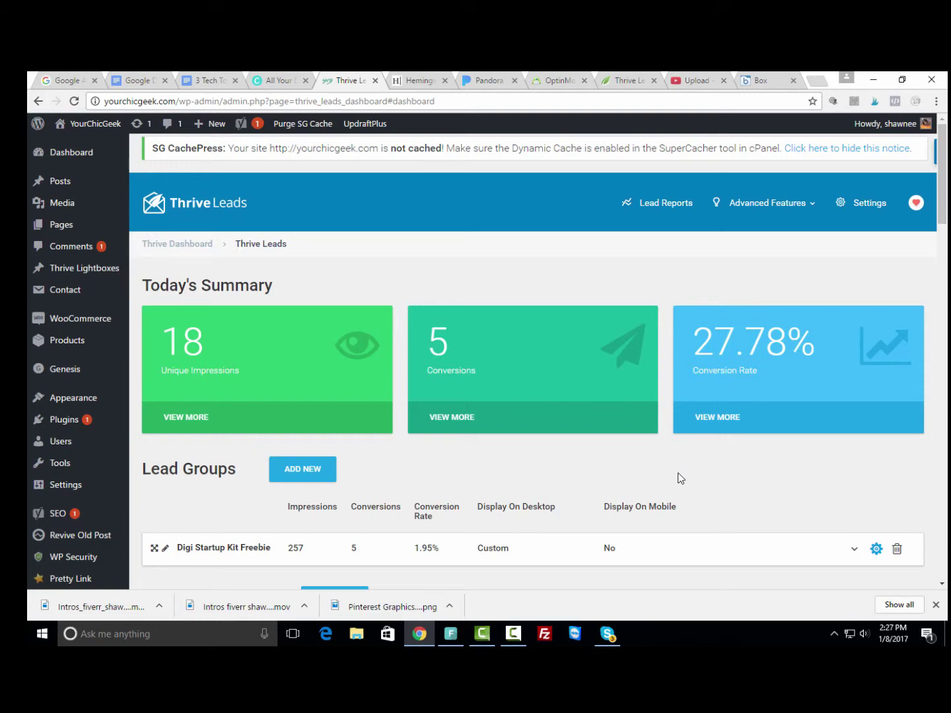
Expand the Digi Startup Kit Freebie lead group and review its opt-in form types, statistics and display settings.
{"action": "scroll", "coordinate": [652, 466], "scroll_direction": "down", "scroll_amount": 1}
{"action": "scroll", "coordinate": [649, 462], "scroll_direction": "down", "scroll_amount": 1}
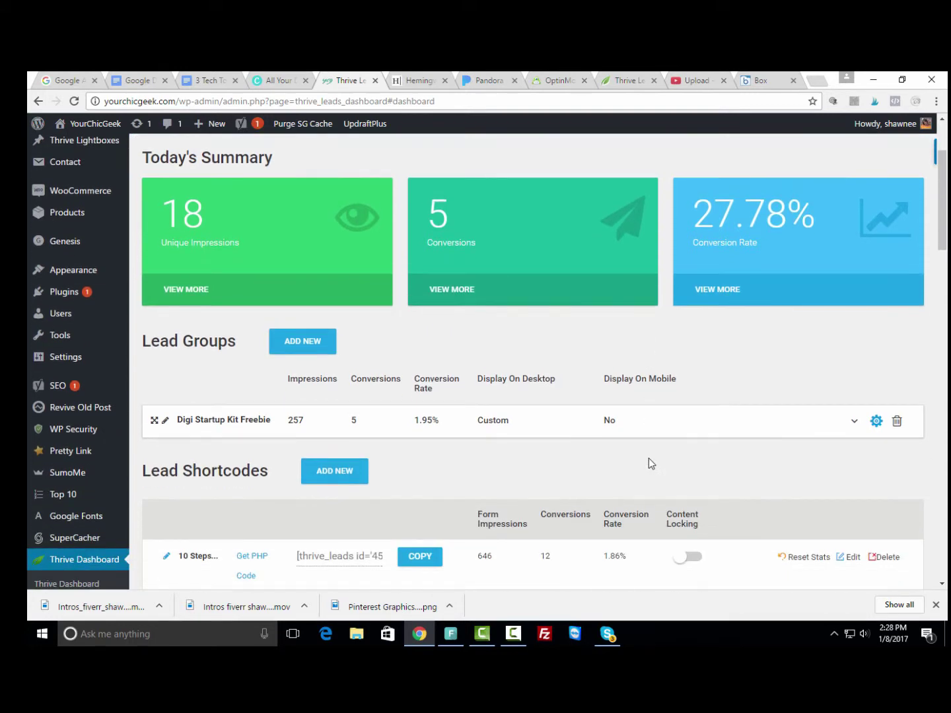
{"action": "scroll", "coordinate": [650, 461], "scroll_direction": "down", "scroll_amount": 1}
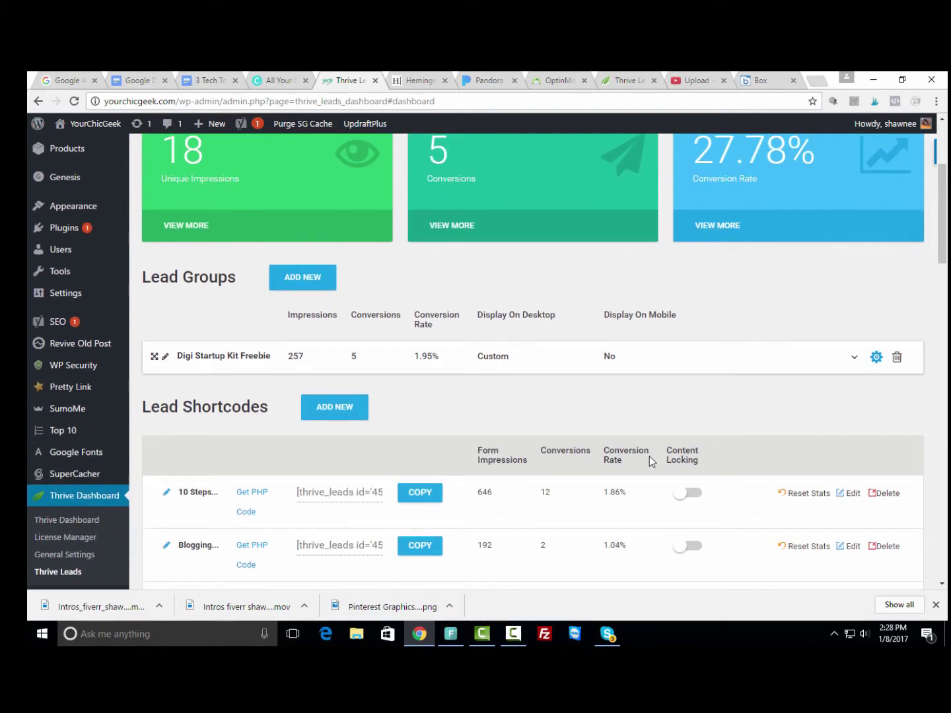
{"action": "scroll", "coordinate": [650, 458], "scroll_direction": "up", "scroll_amount": 2}
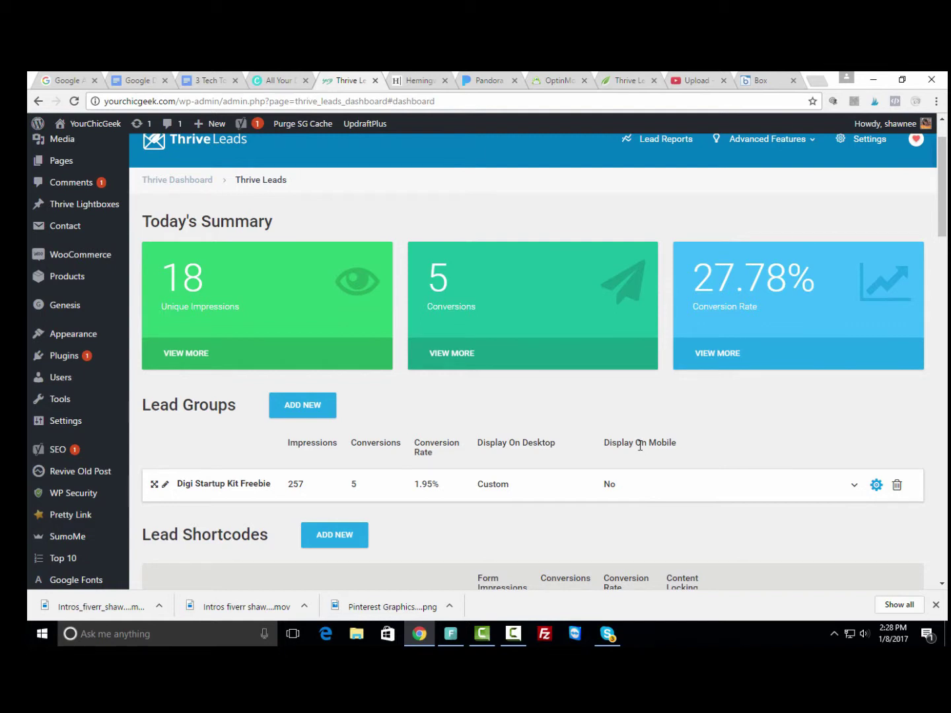
{"action": "left_click", "coordinate": [853, 486]}
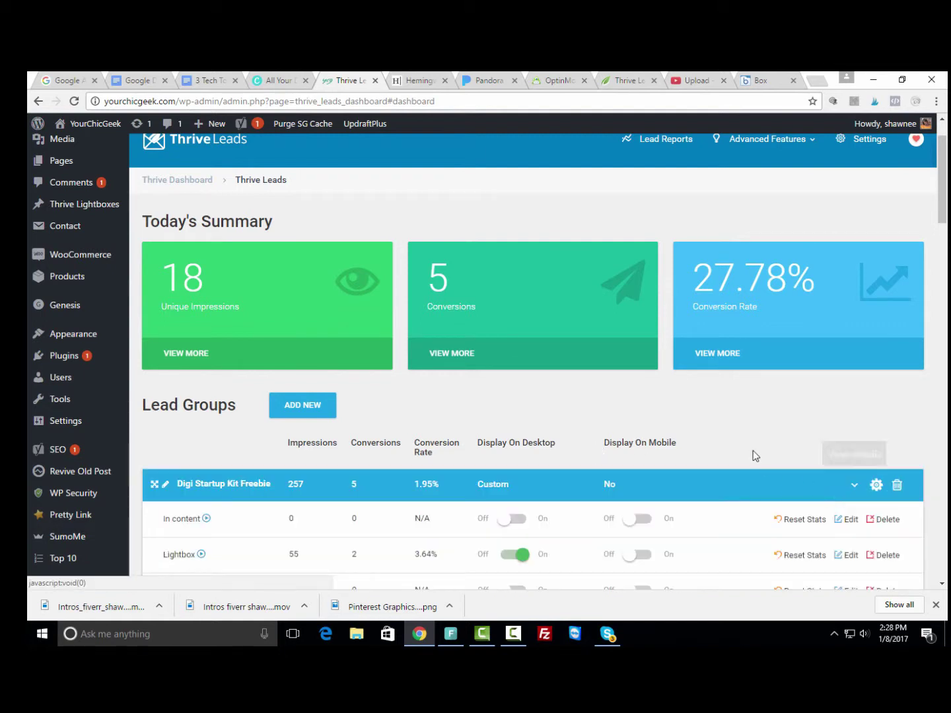
{"action": "scroll", "coordinate": [727, 439], "scroll_direction": "down", "scroll_amount": 1}
{"action": "scroll", "coordinate": [247, 429], "scroll_direction": "down", "scroll_amount": 1}
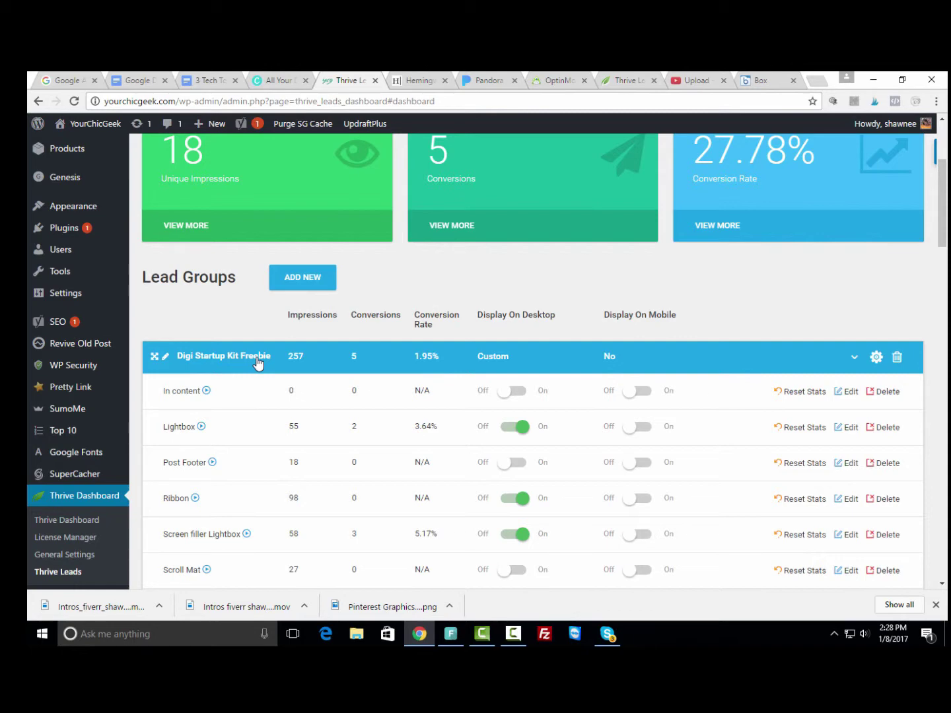
{"action": "scroll", "coordinate": [257, 363], "scroll_direction": "down", "scroll_amount": 1}
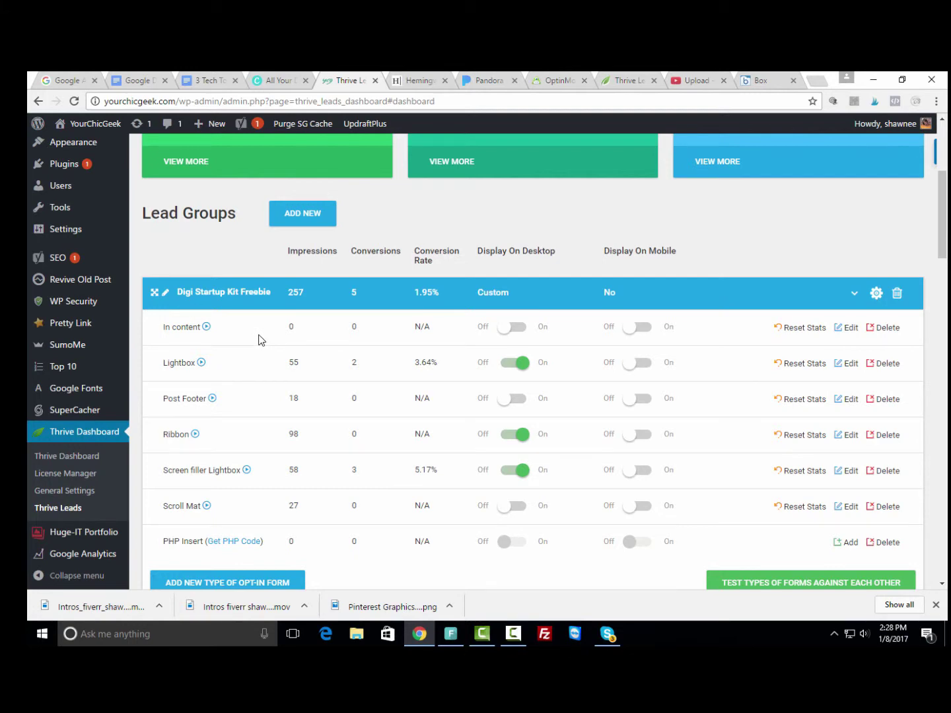
{"action": "scroll", "coordinate": [259, 335], "scroll_direction": "down", "scroll_amount": 1}
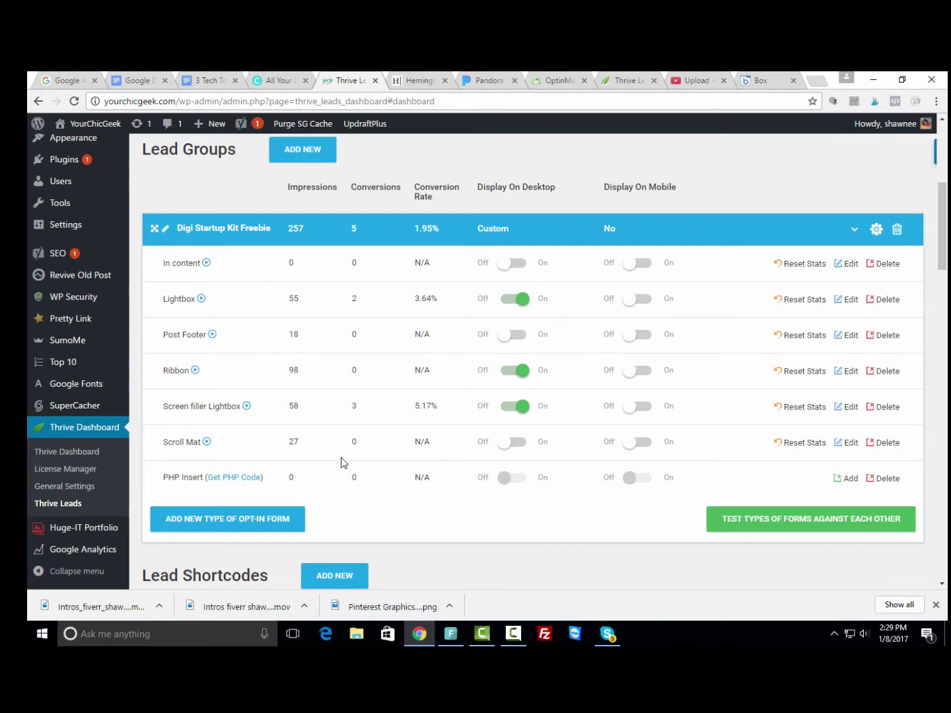
{"action": "scroll", "coordinate": [341, 461], "scroll_direction": "up", "scroll_amount": 2}
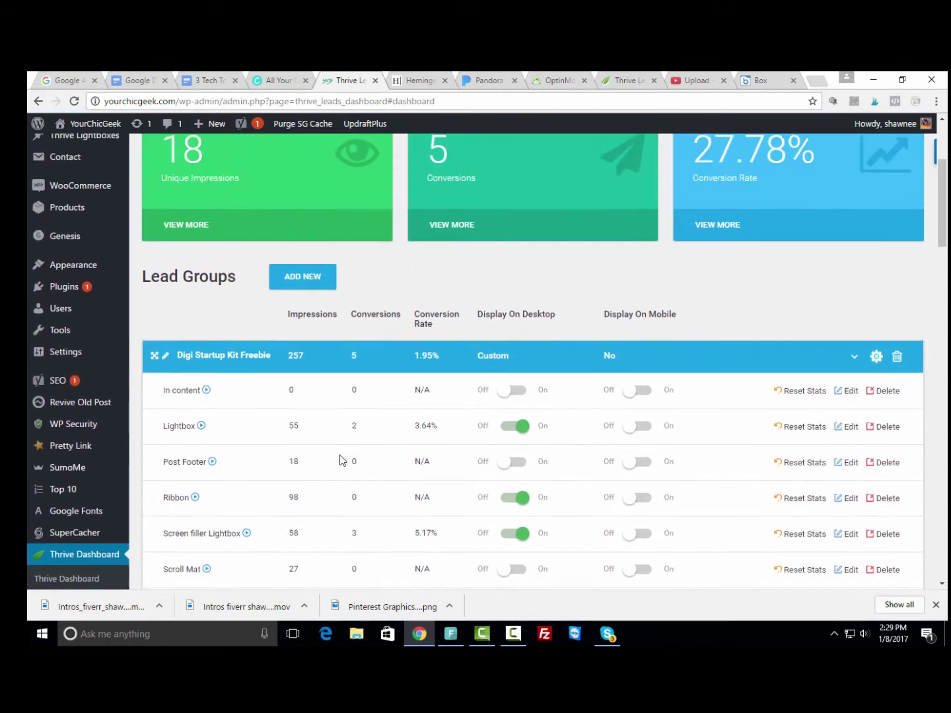
{"action": "scroll", "coordinate": [339, 461], "scroll_direction": "down", "scroll_amount": 2}
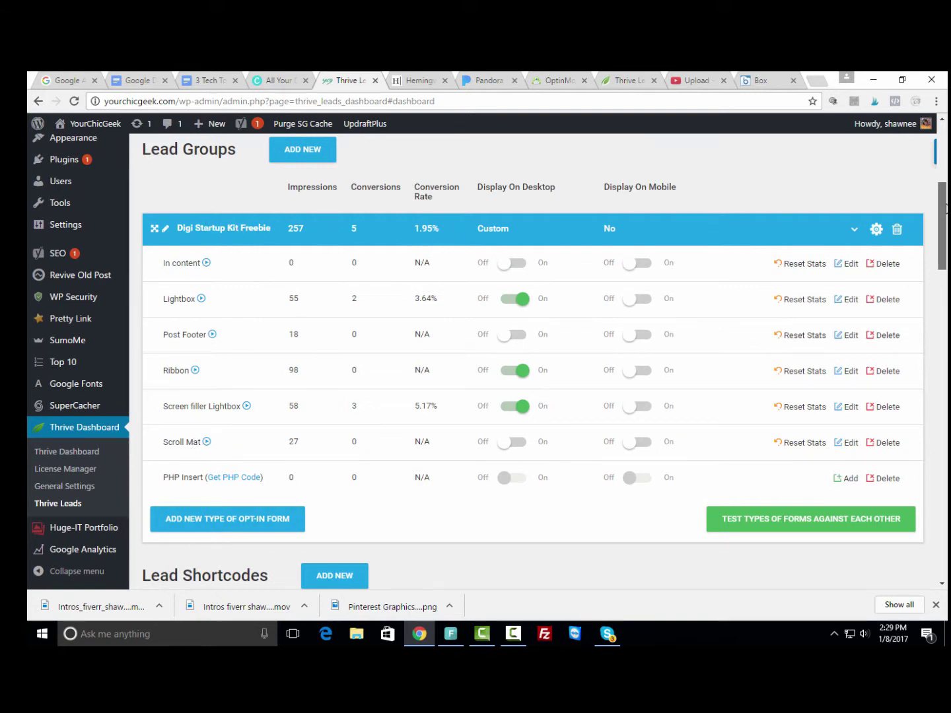
Open the Thrive Leads lead reports and look over the Conversion Report.
{"action": "left_click_drag", "start_coordinate": [946, 209], "coordinate": [947, 149]}
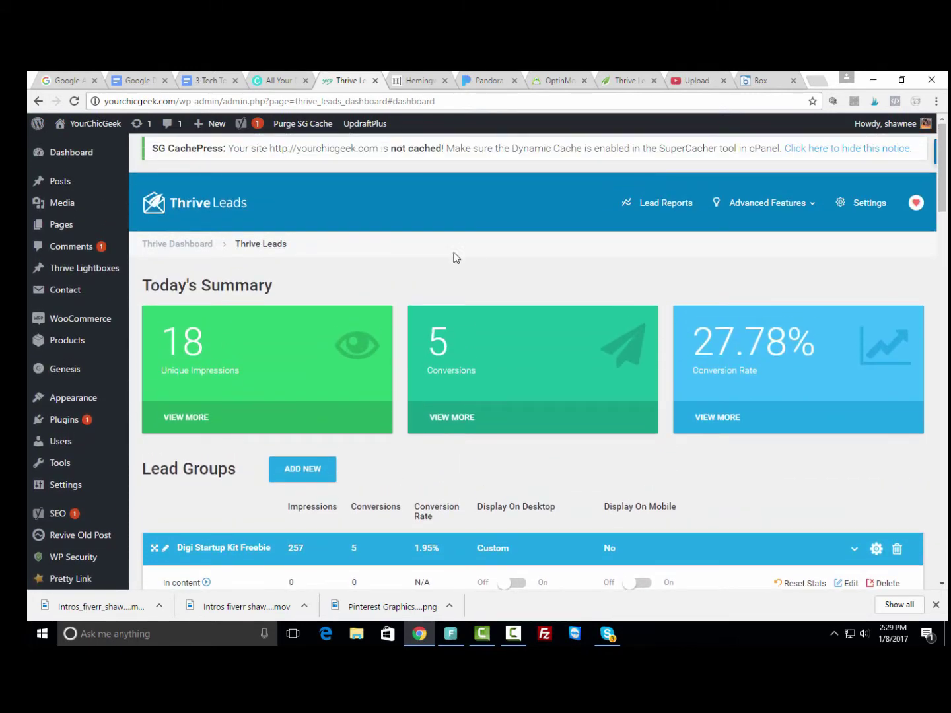
{"action": "left_click", "coordinate": [678, 206]}
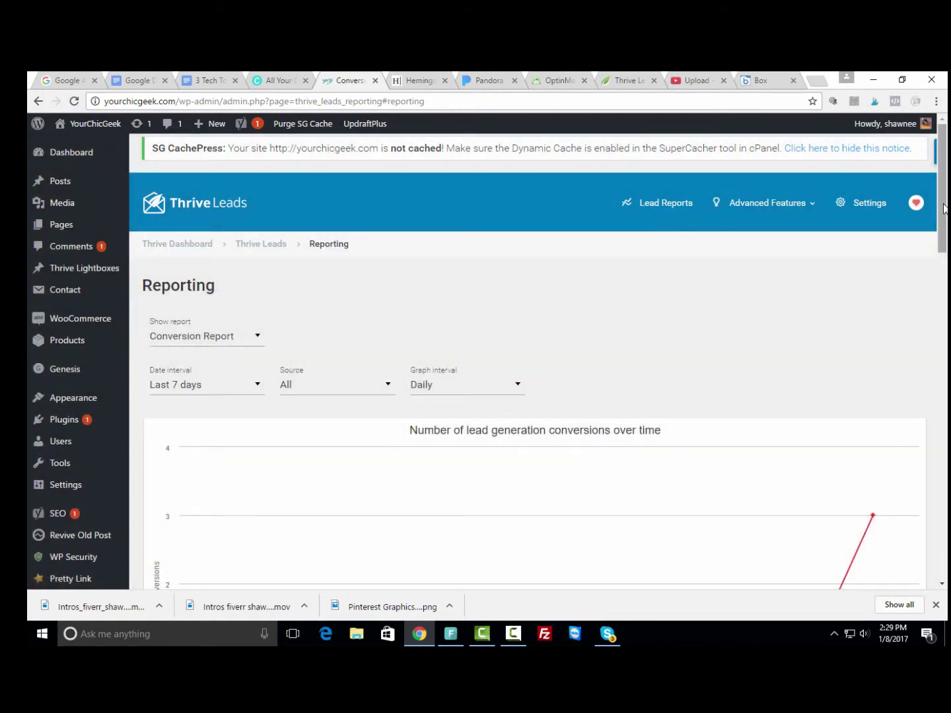
{"action": "scroll", "coordinate": [945, 221], "scroll_direction": "down", "scroll_amount": 1}
{"action": "scroll", "coordinate": [945, 220], "scroll_direction": "up", "scroll_amount": 1}
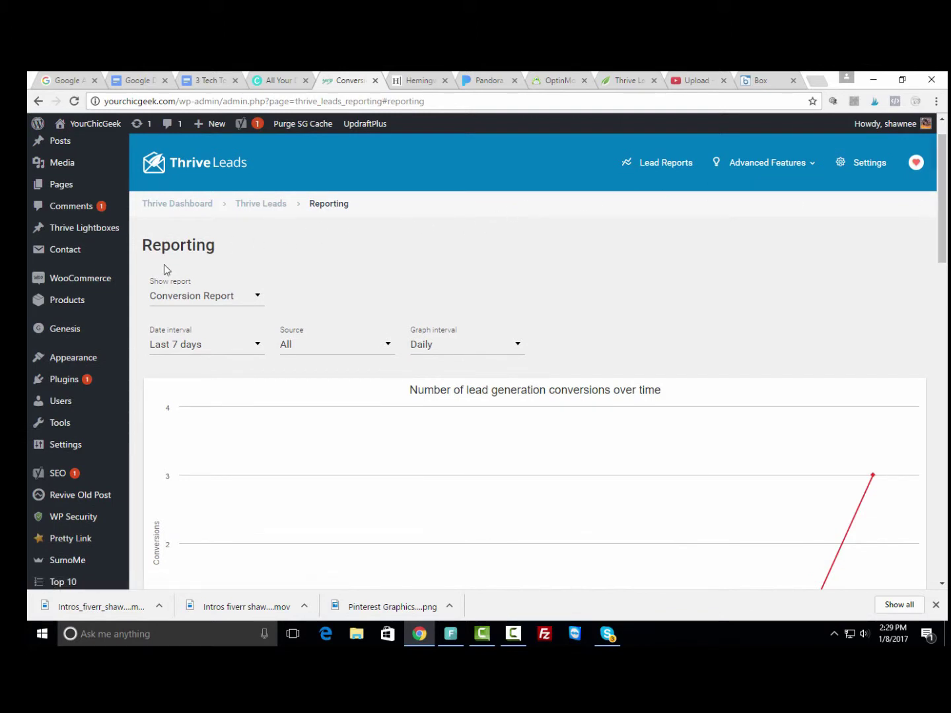
Show the Lead Referral Report and examine the conversions for each referring domain.
{"action": "left_click", "coordinate": [249, 298]}
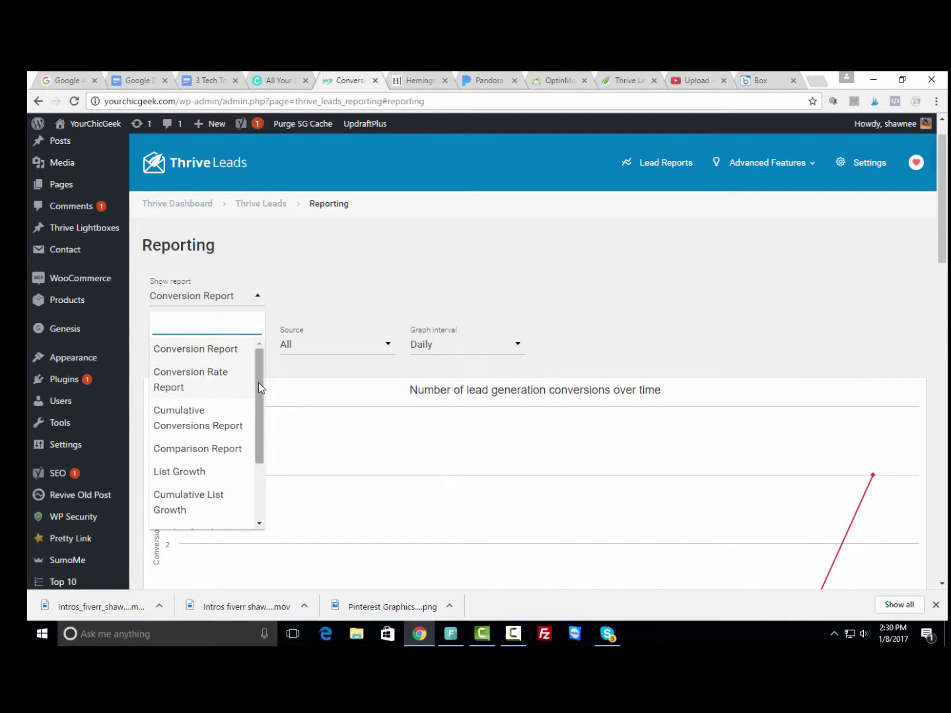
{"action": "left_click_drag", "start_coordinate": [258, 385], "coordinate": [263, 437]}
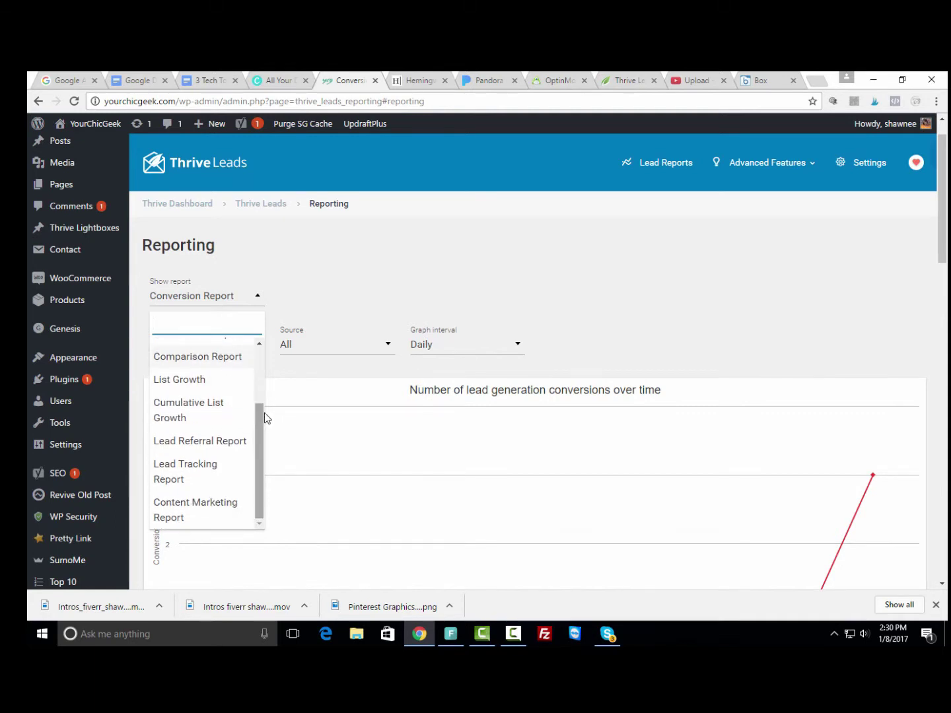
{"action": "left_click", "coordinate": [209, 449]}
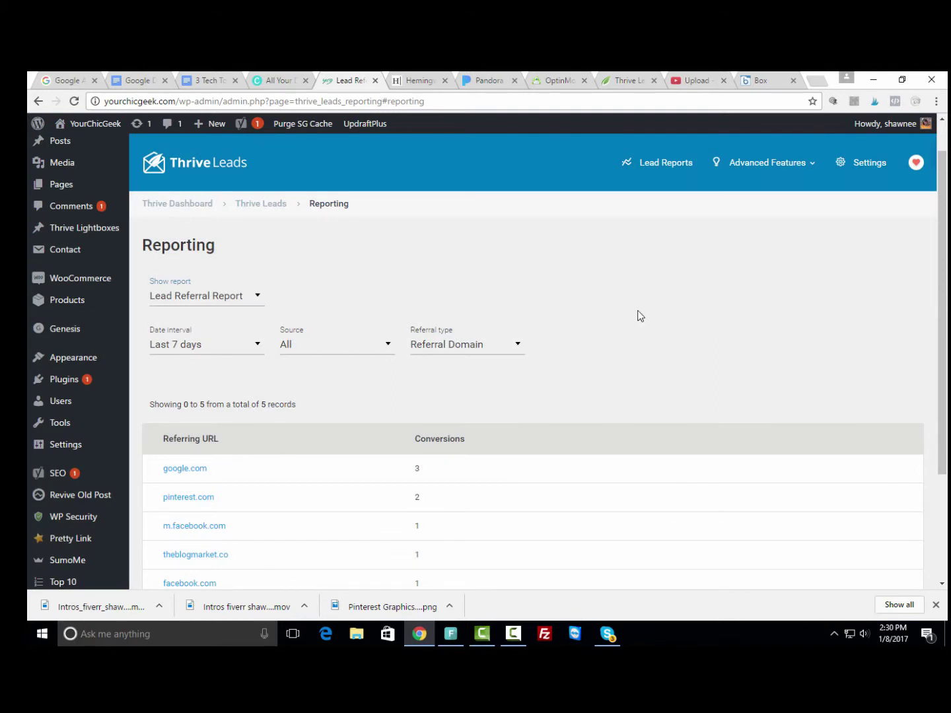
{"action": "scroll", "coordinate": [646, 305], "scroll_direction": "down", "scroll_amount": 1}
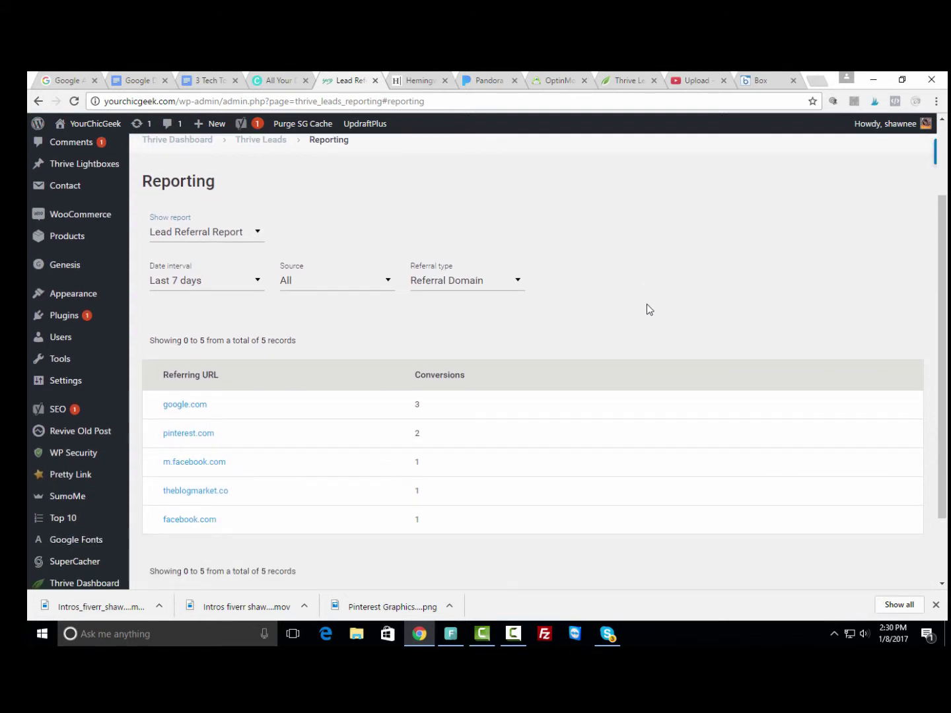
{"action": "scroll", "coordinate": [646, 309], "scroll_direction": "down", "scroll_amount": 1}
{"action": "scroll", "coordinate": [646, 309], "scroll_direction": "up", "scroll_amount": 1}
{"action": "scroll", "coordinate": [646, 309], "scroll_direction": "up", "scroll_amount": 1}
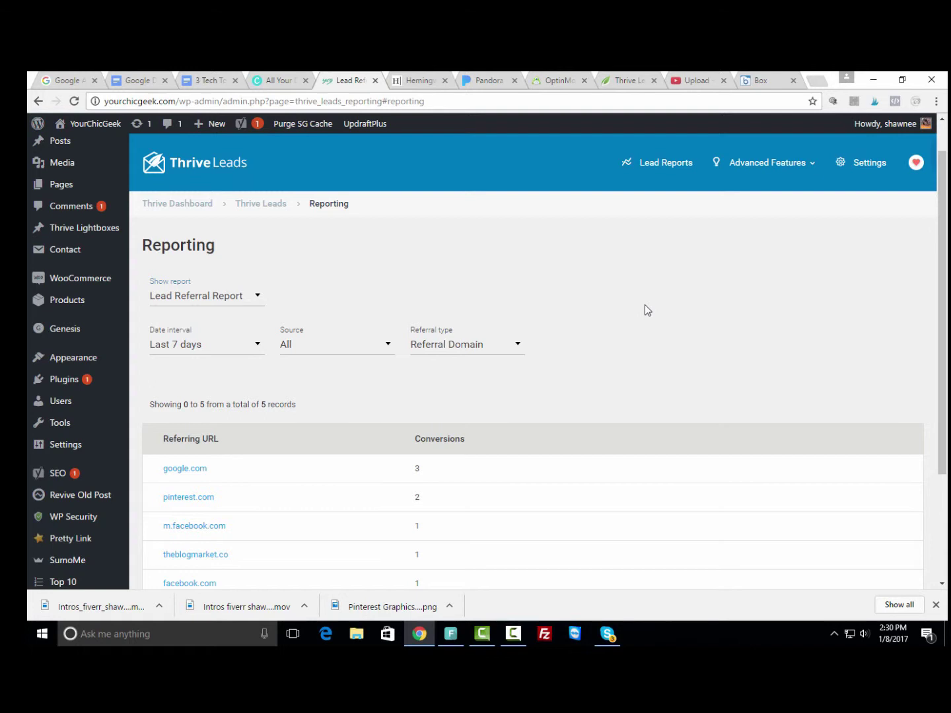
{"action": "scroll", "coordinate": [646, 310], "scroll_direction": "down", "scroll_amount": 1}
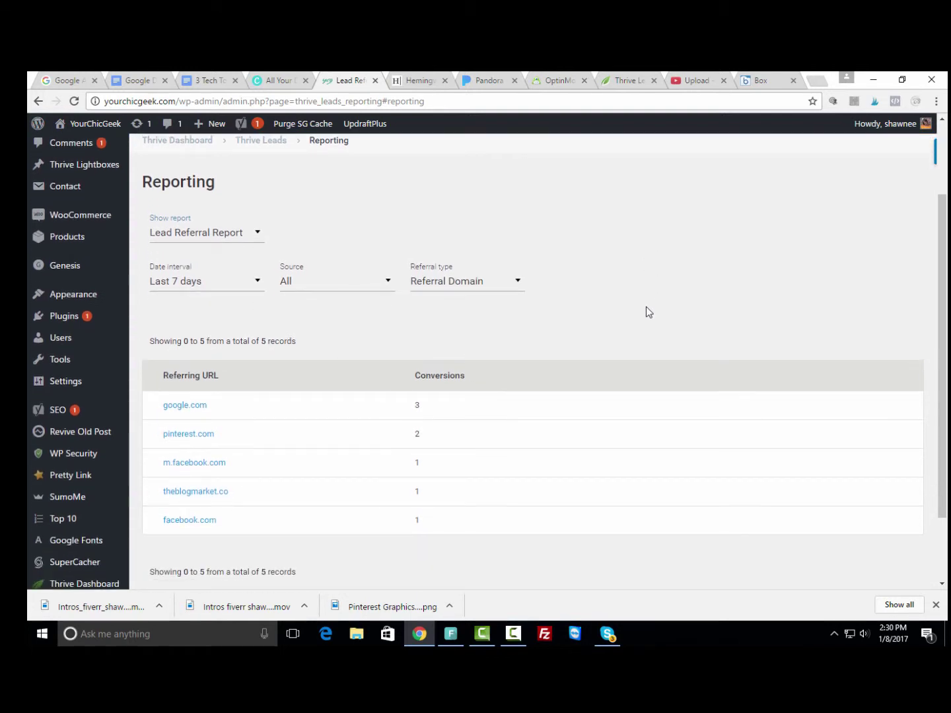
{"action": "scroll", "coordinate": [646, 311], "scroll_direction": "up", "scroll_amount": 1}
{"action": "scroll", "coordinate": [647, 311], "scroll_direction": "up", "scroll_amount": 1}
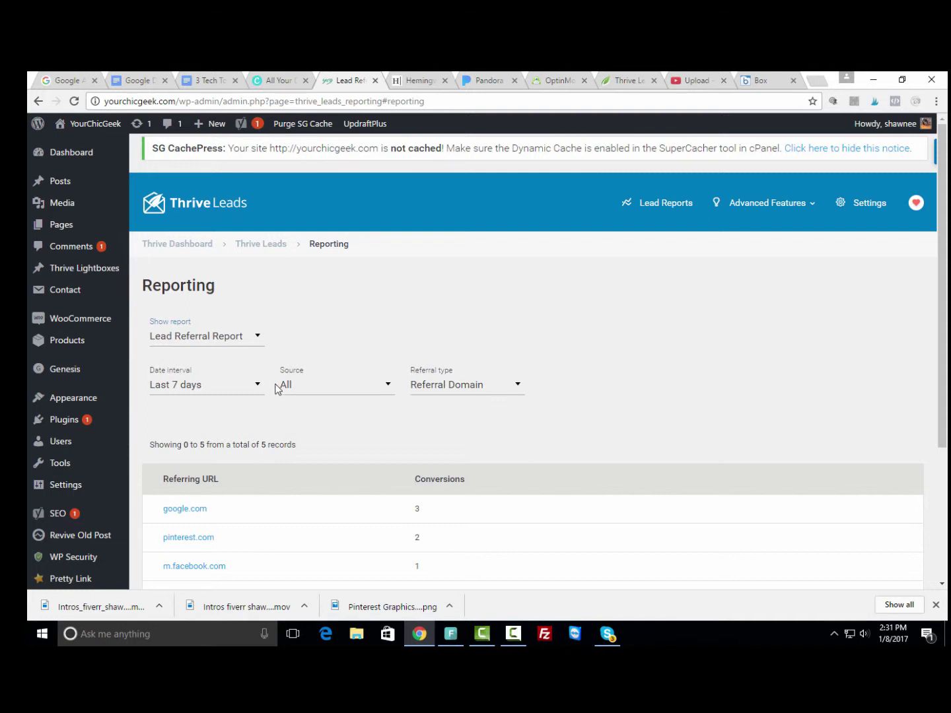
Show the Content Marketing Report and look over its table of pages and posts.
{"action": "left_click", "coordinate": [257, 336]}
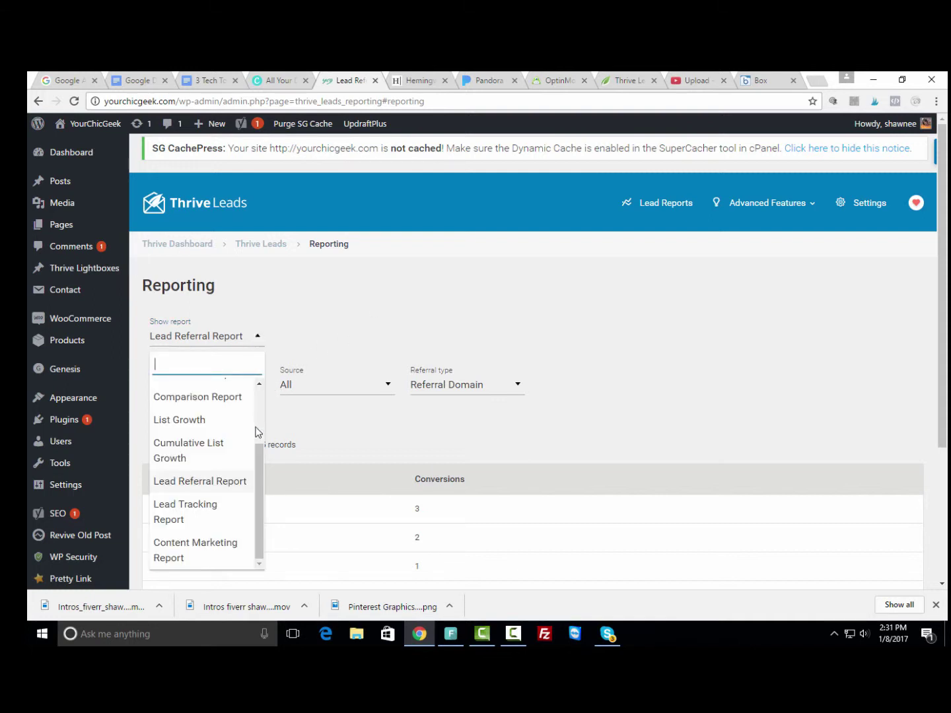
{"action": "left_click", "coordinate": [187, 558]}
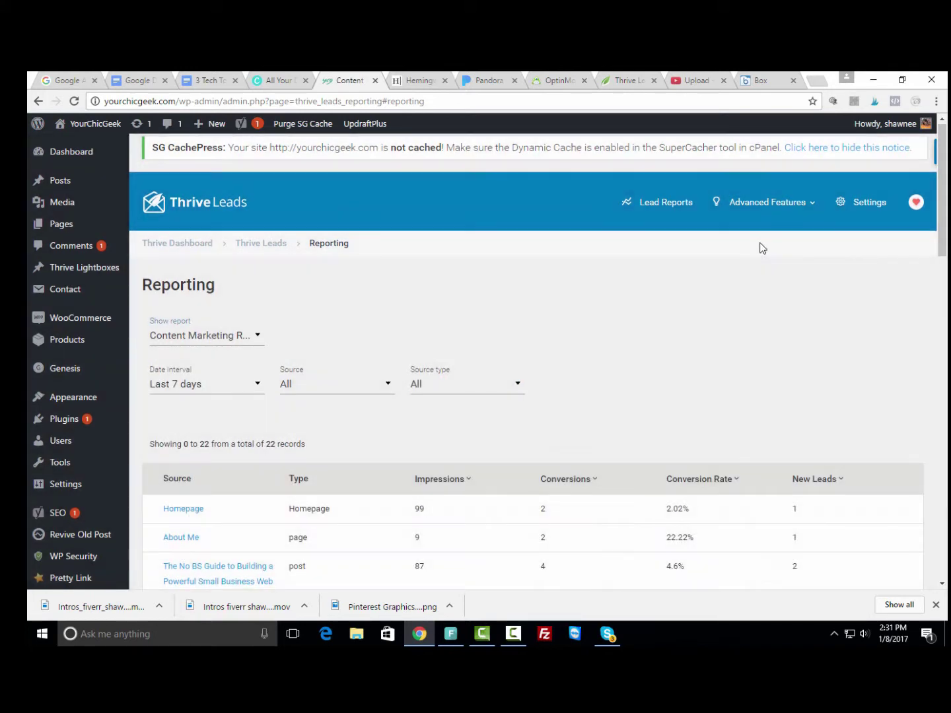
{"action": "scroll", "coordinate": [758, 242], "scroll_direction": "down", "scroll_amount": 1}
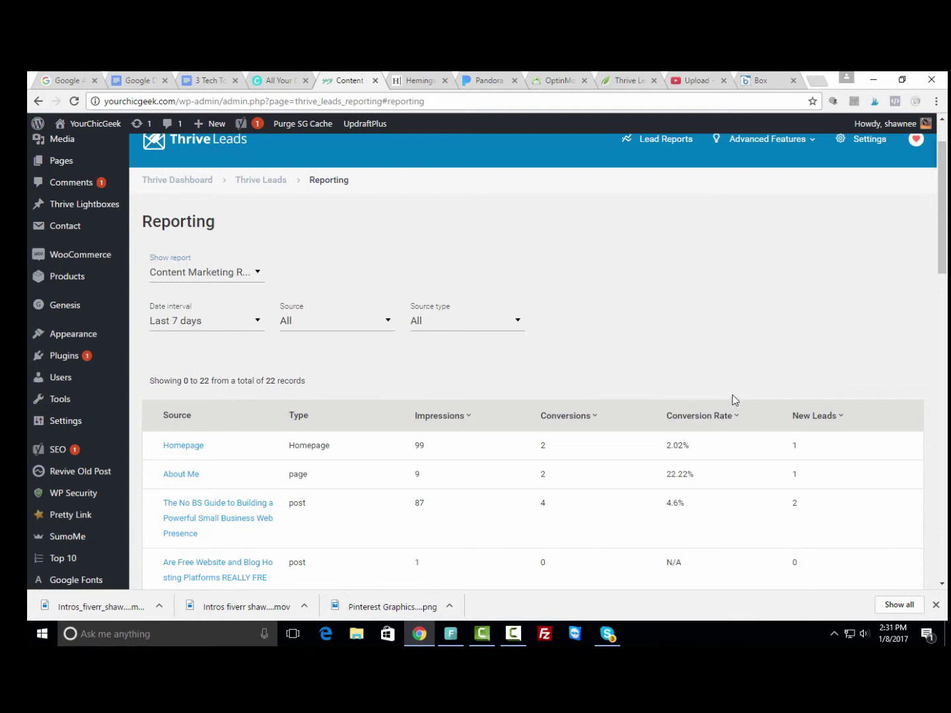
{"action": "left_click_drag", "start_coordinate": [942, 204], "coordinate": [942, 211]}
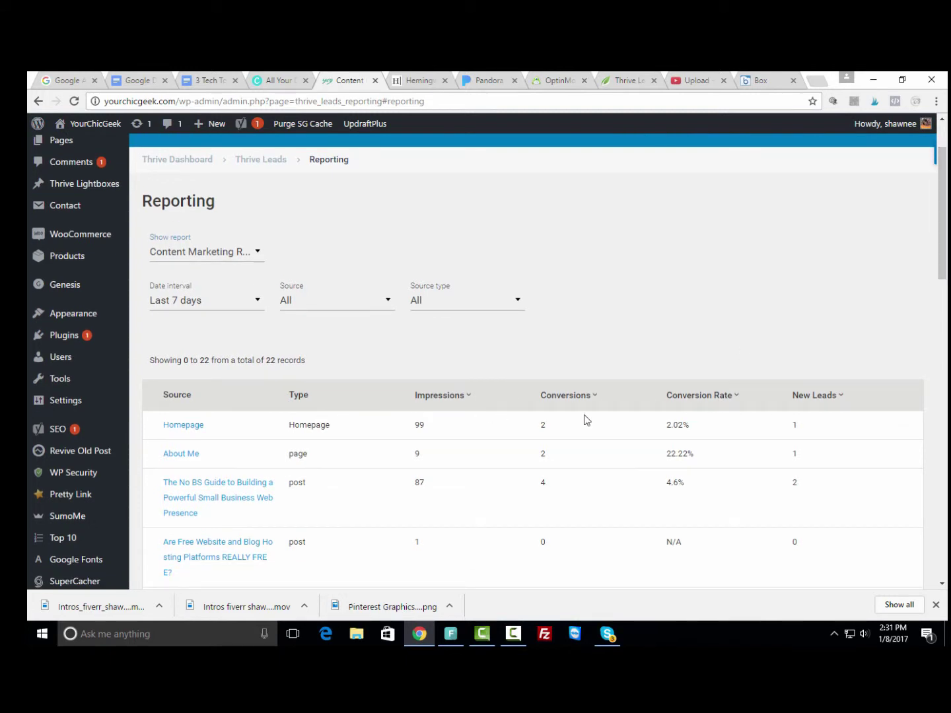
Sort the Content Marketing Report by conversion rate and review which pages and posts convert best.
{"action": "left_click", "coordinate": [726, 397]}
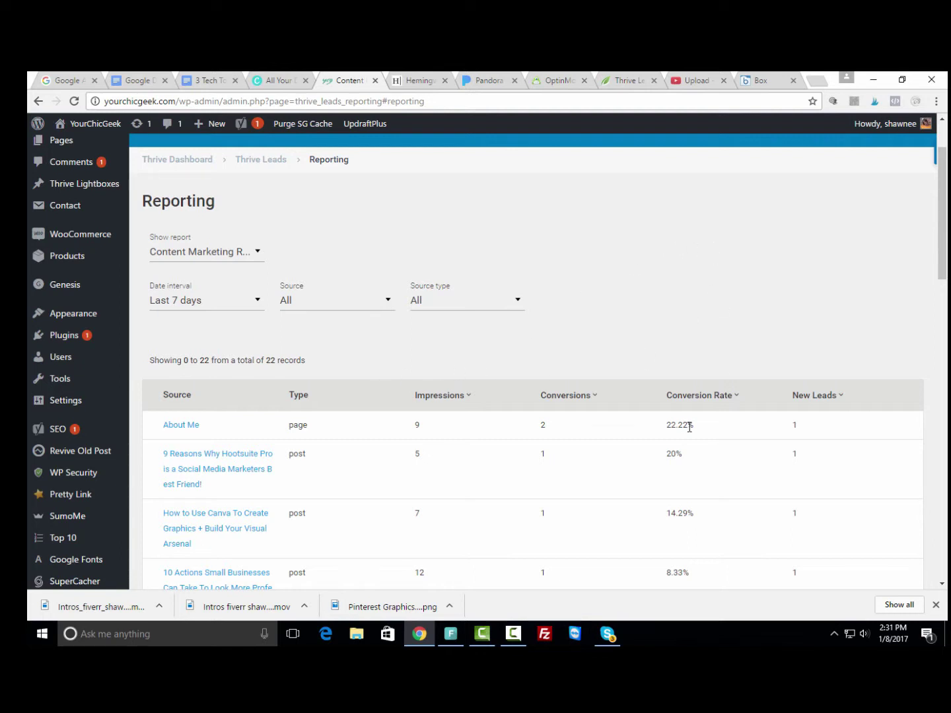
{"action": "scroll", "coordinate": [694, 422], "scroll_direction": "down", "scroll_amount": 1}
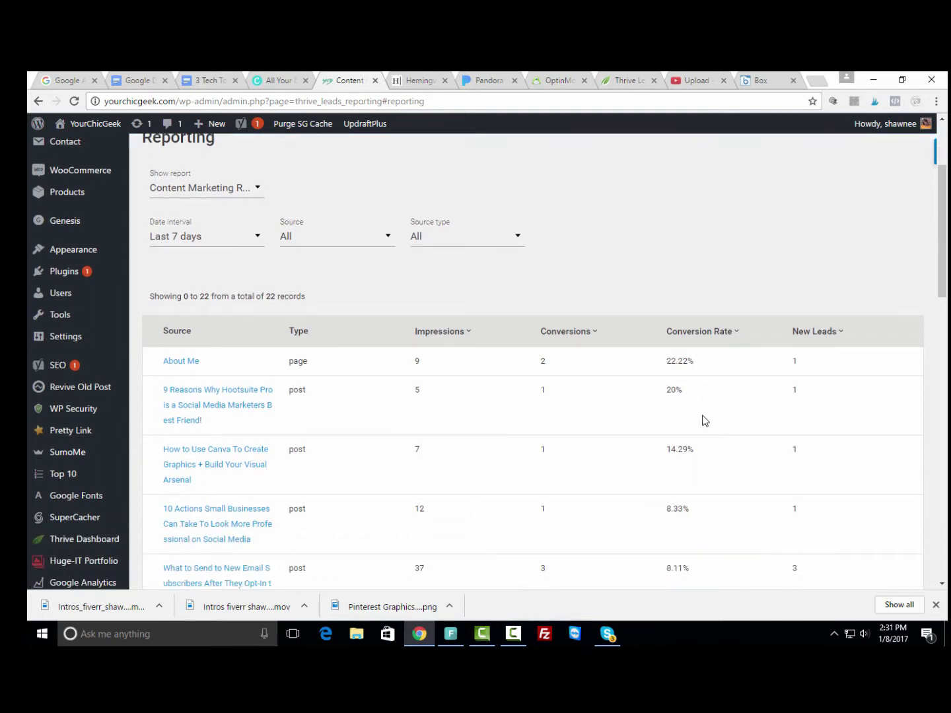
{"action": "scroll", "coordinate": [285, 412], "scroll_direction": "down", "scroll_amount": 1}
{"action": "scroll", "coordinate": [315, 387], "scroll_direction": "down", "scroll_amount": 1}
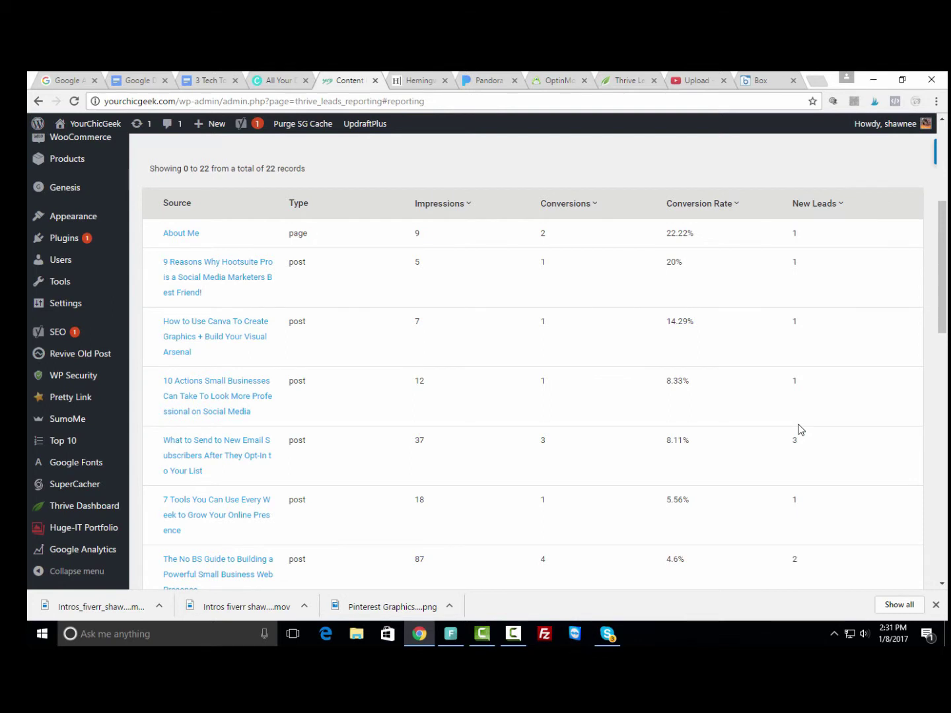
{"action": "scroll", "coordinate": [799, 430], "scroll_direction": "up", "scroll_amount": 1}
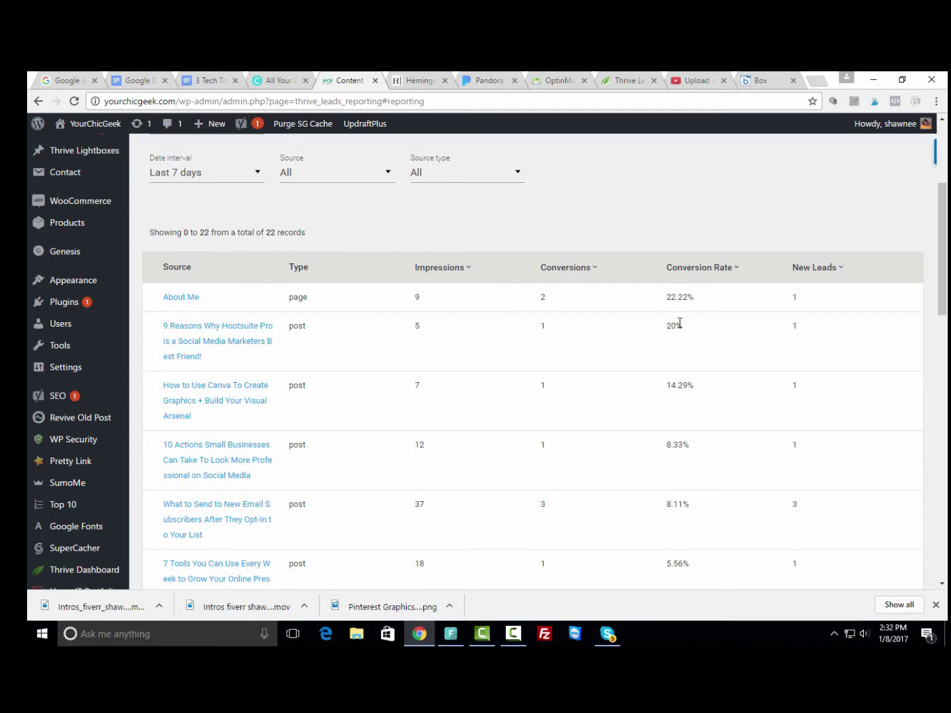
{"action": "left_click_drag", "start_coordinate": [945, 205], "coordinate": [946, 148]}
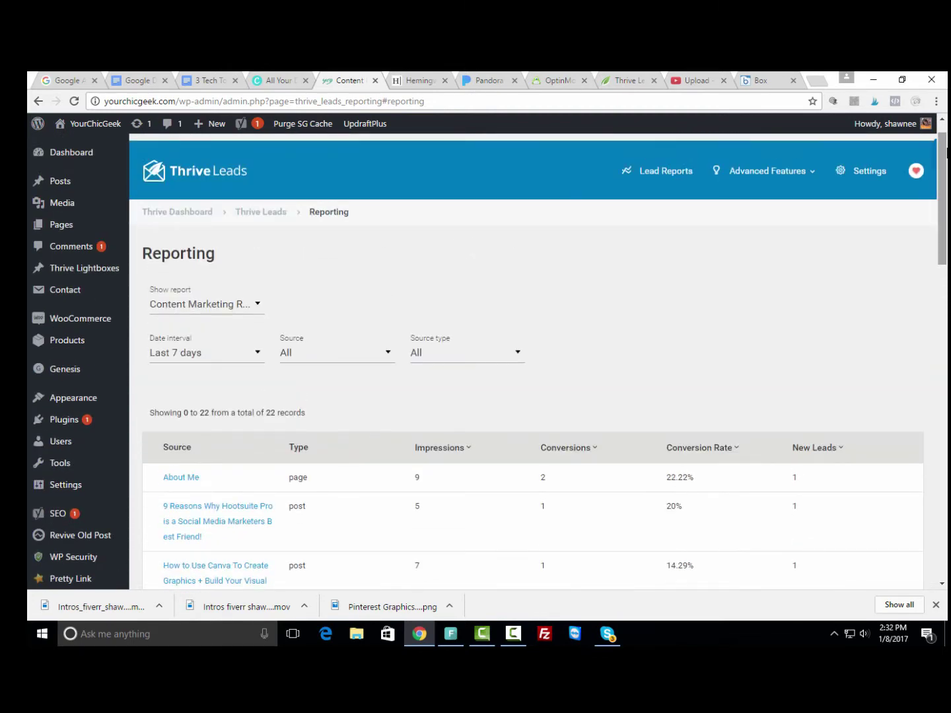